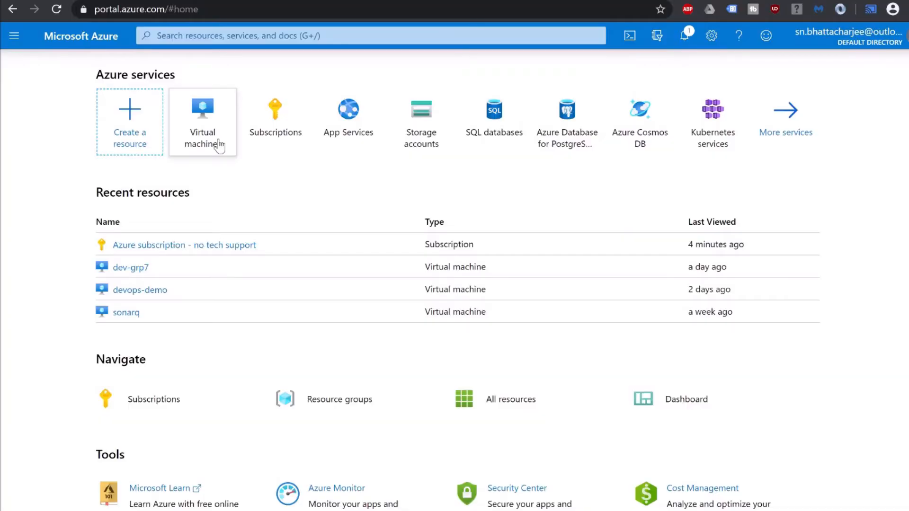
Open the Virtual machines list and start a new VM with + Add.
mouse_move(216, 144)
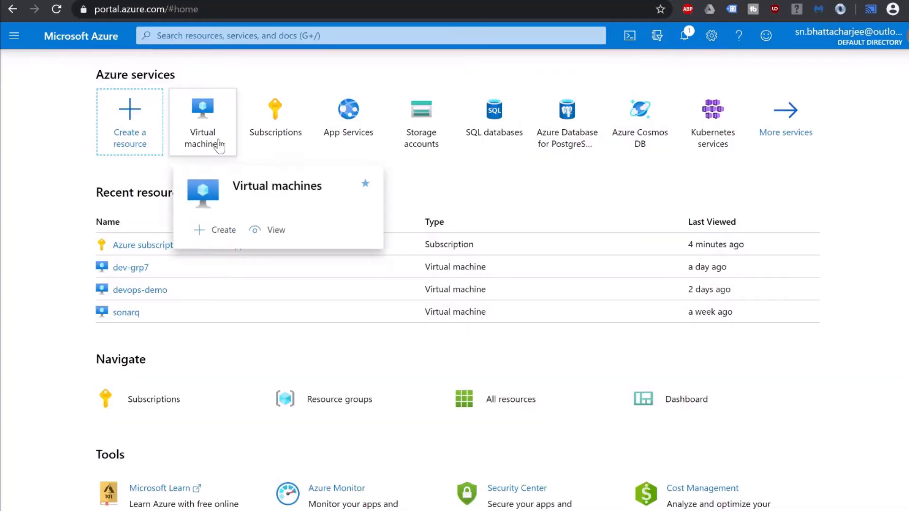
click(219, 145)
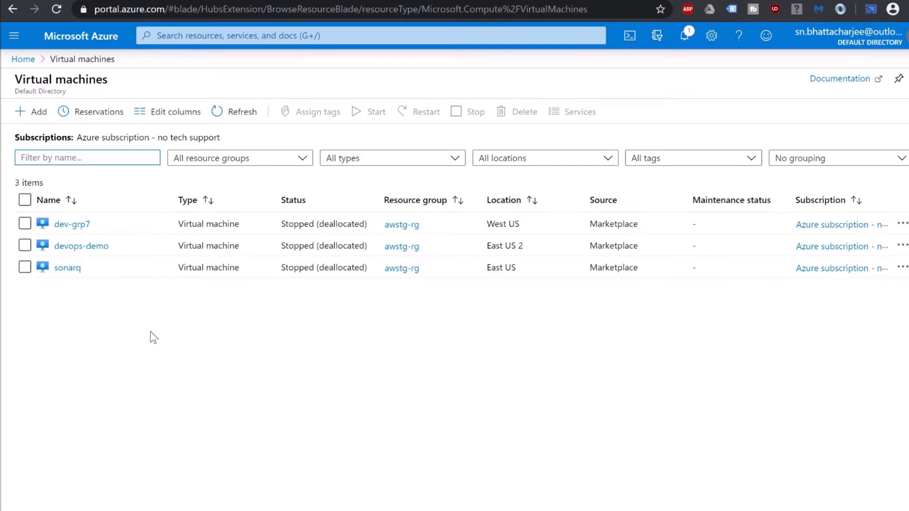
click(34, 118)
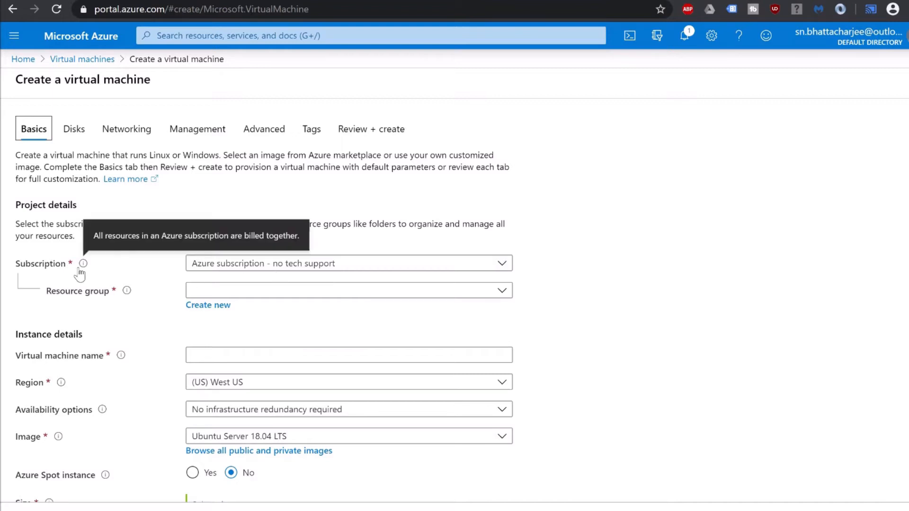
Keep the Azure subscription - no tech support and select the existing awstg-rg resource group.
click(240, 269)
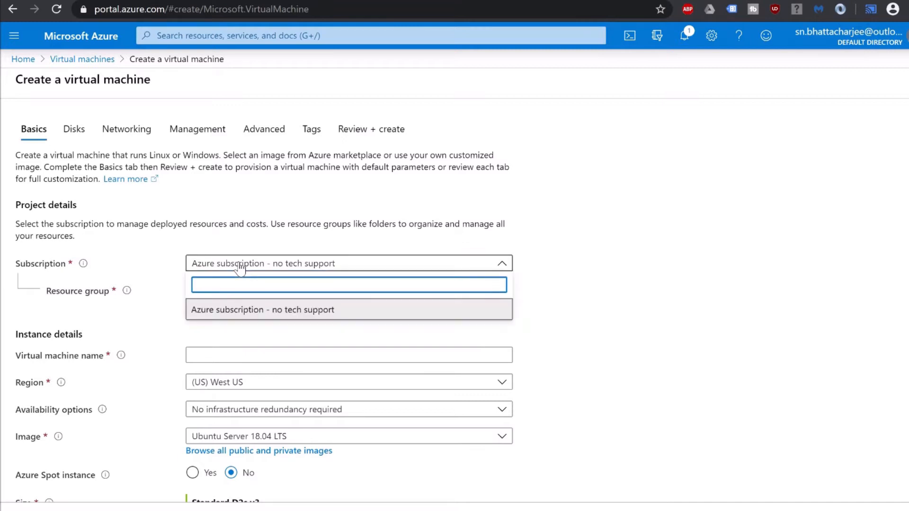
click(585, 230)
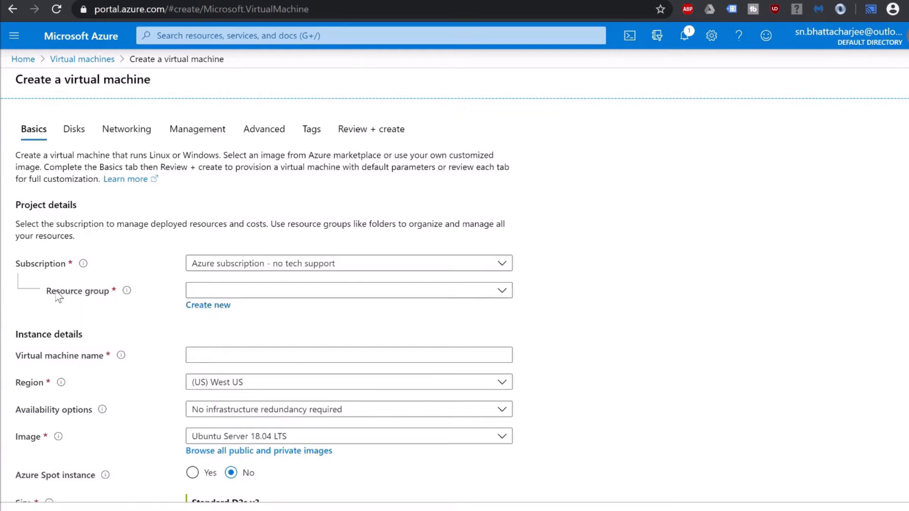
click(347, 293)
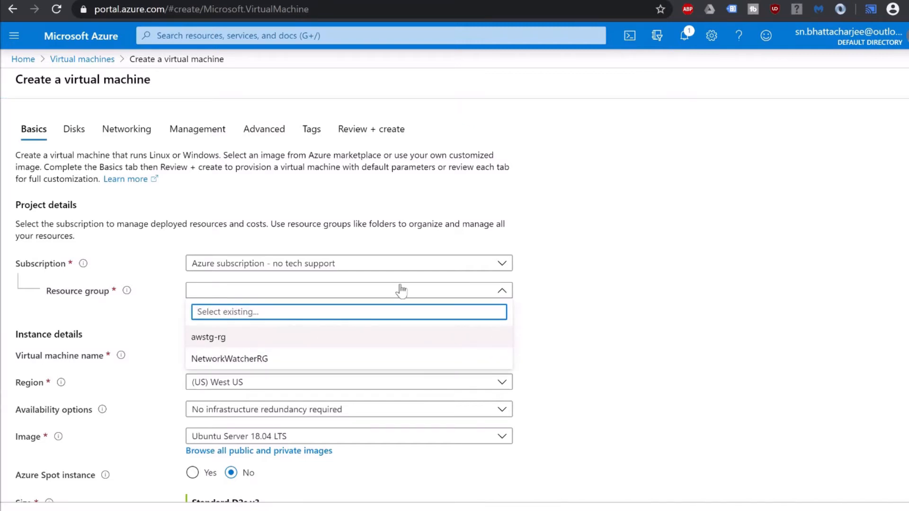
click(599, 286)
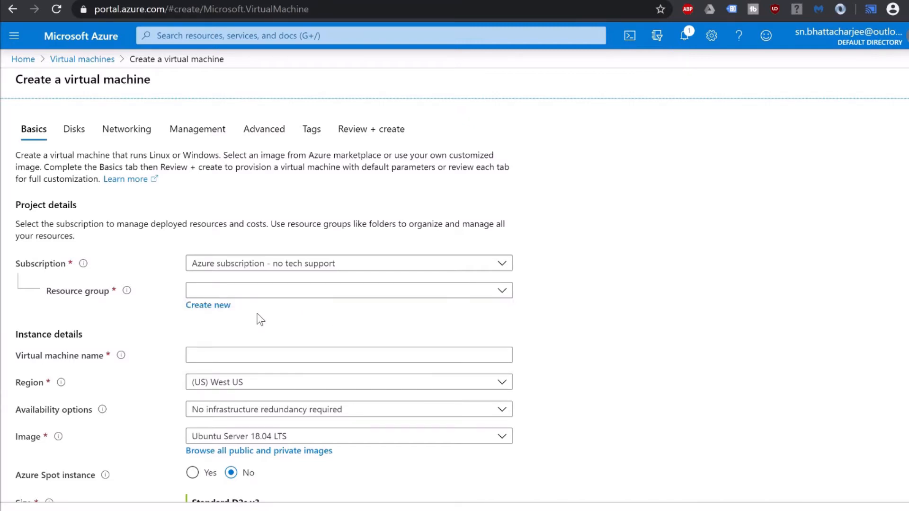
click(213, 307)
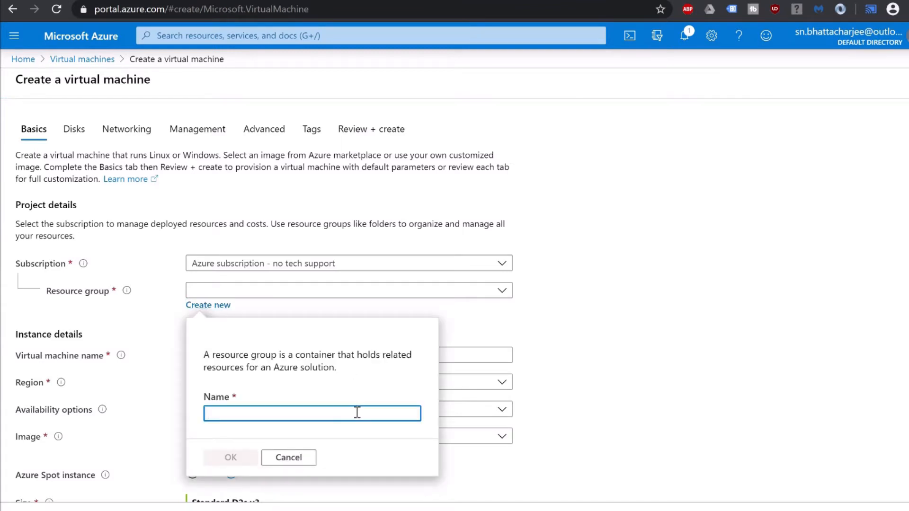
click(310, 465)
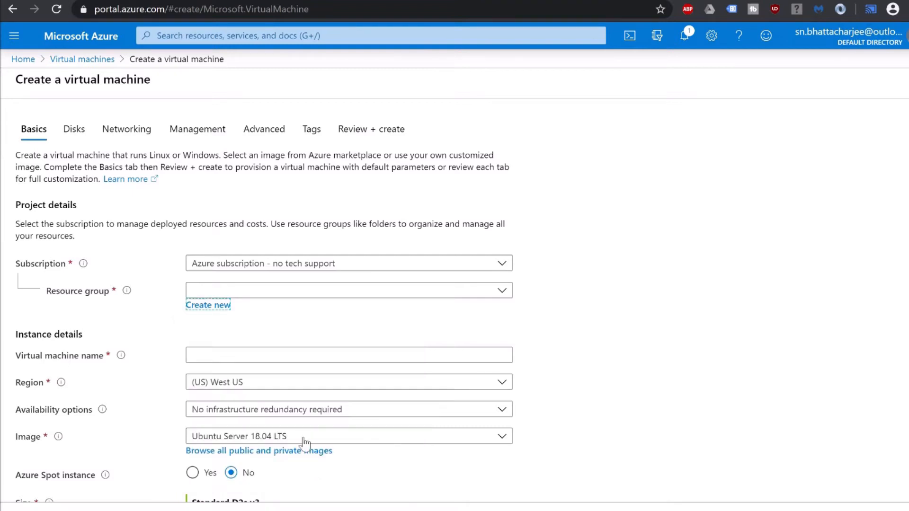
click(503, 295)
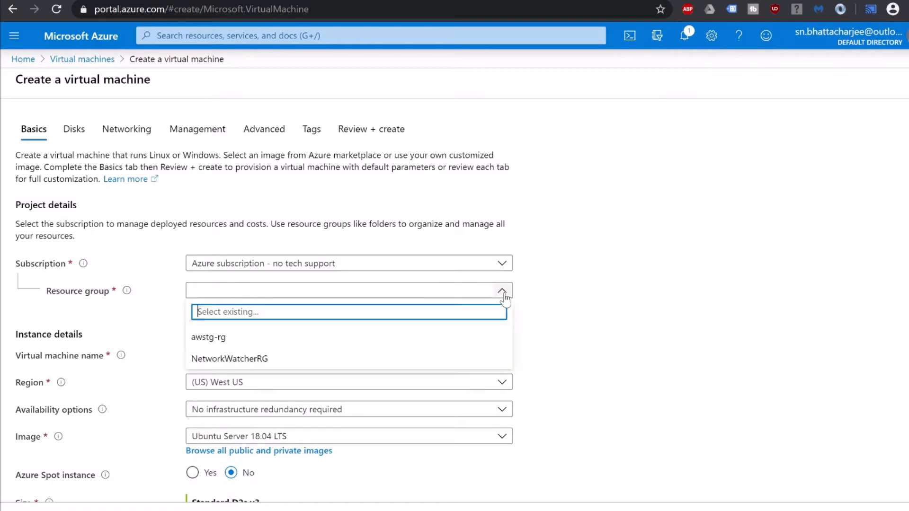
click(226, 338)
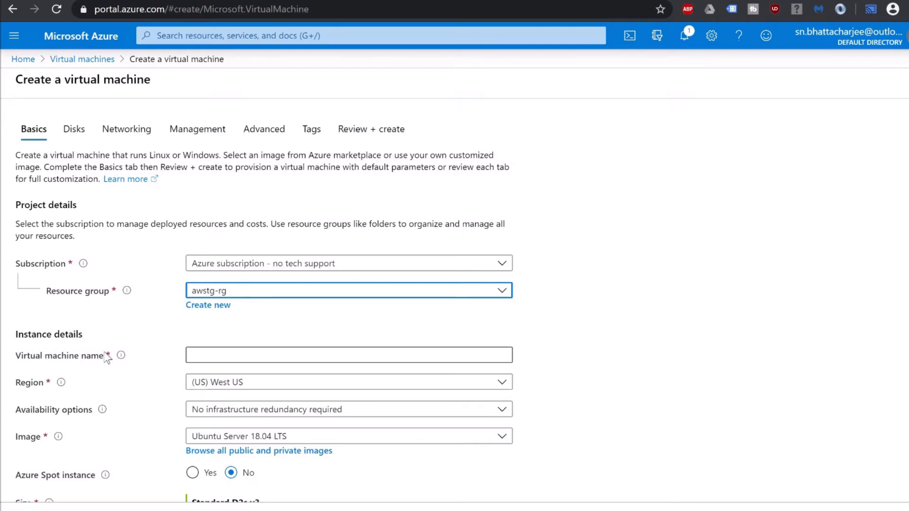
Enter test-vm in the Virtual machine name field and confirm it is accepted.
click(201, 356)
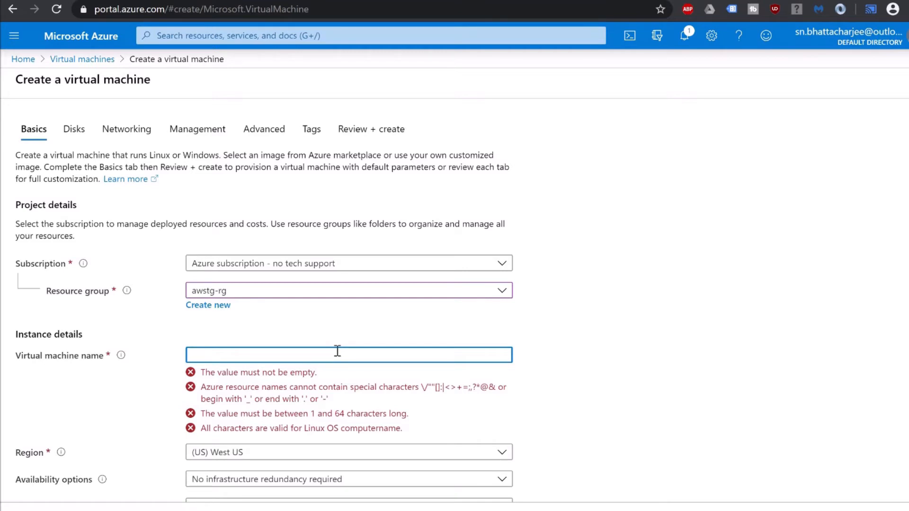
text(test)
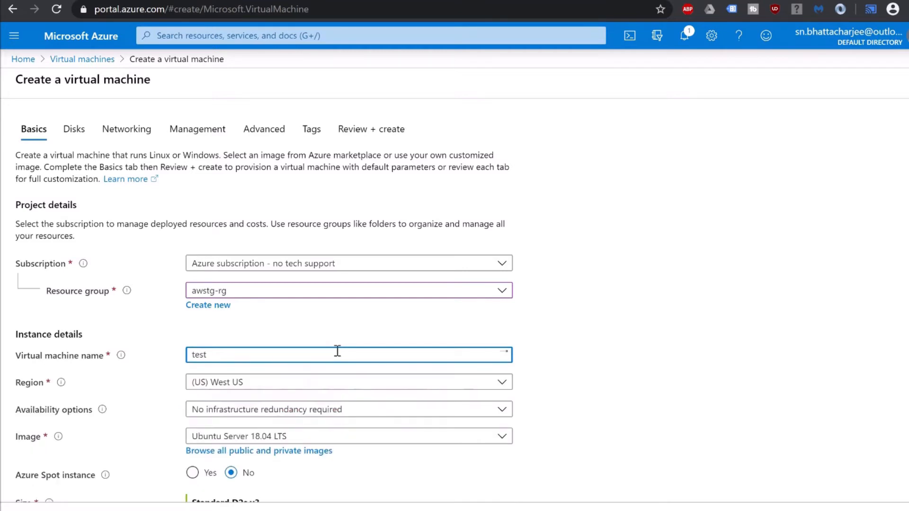
text(-vm)
click(632, 340)
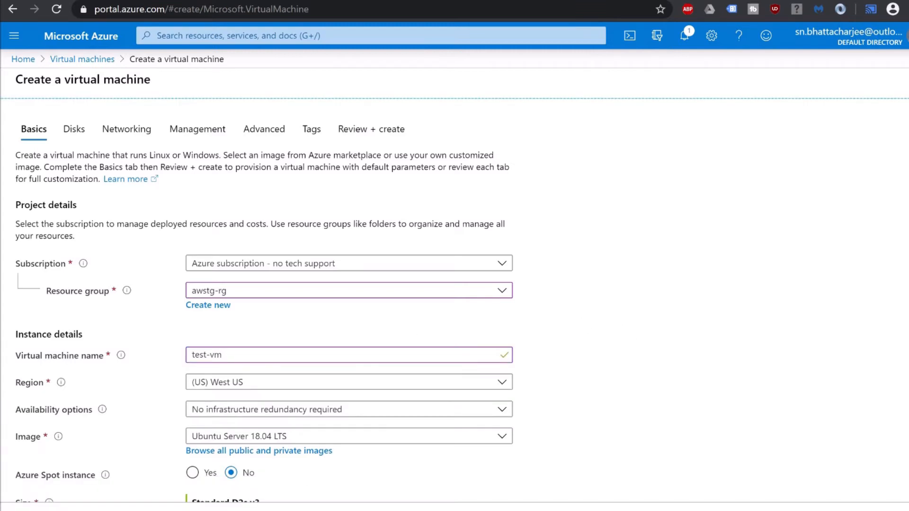
scroll(350, 303, down, 3)
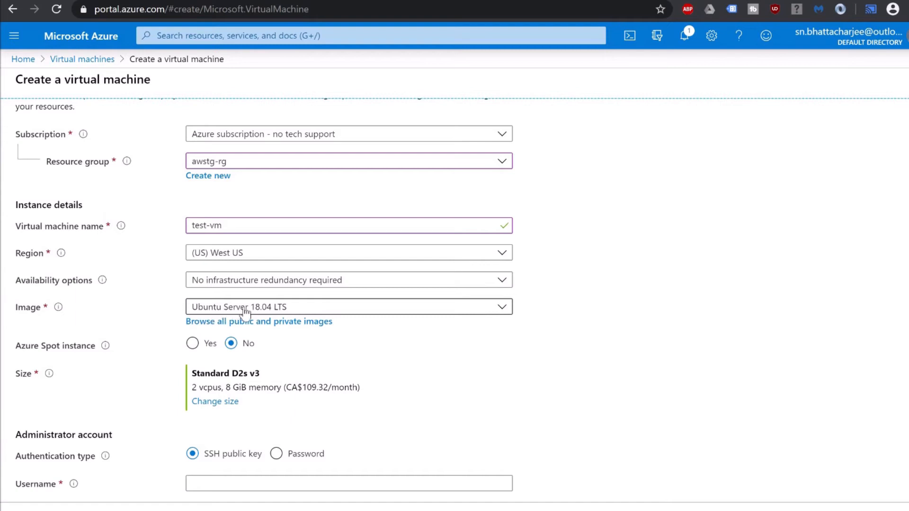
click(259, 311)
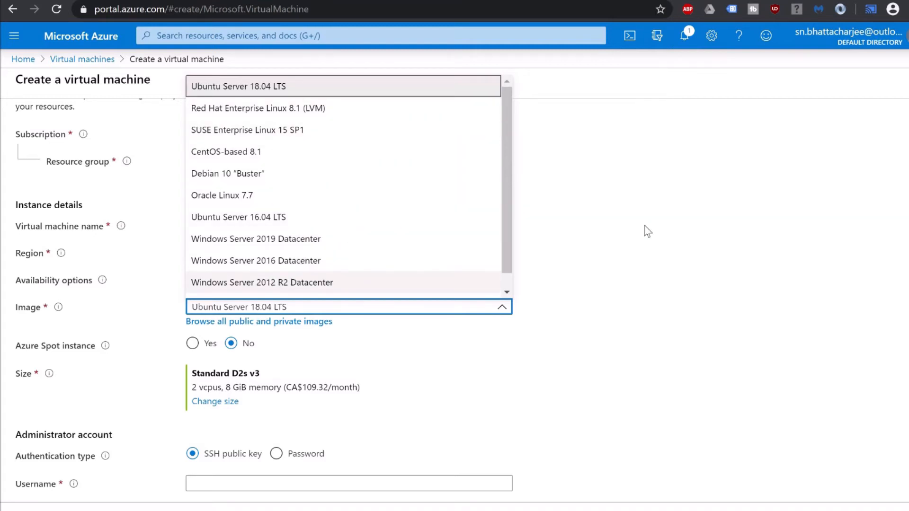
click(594, 258)
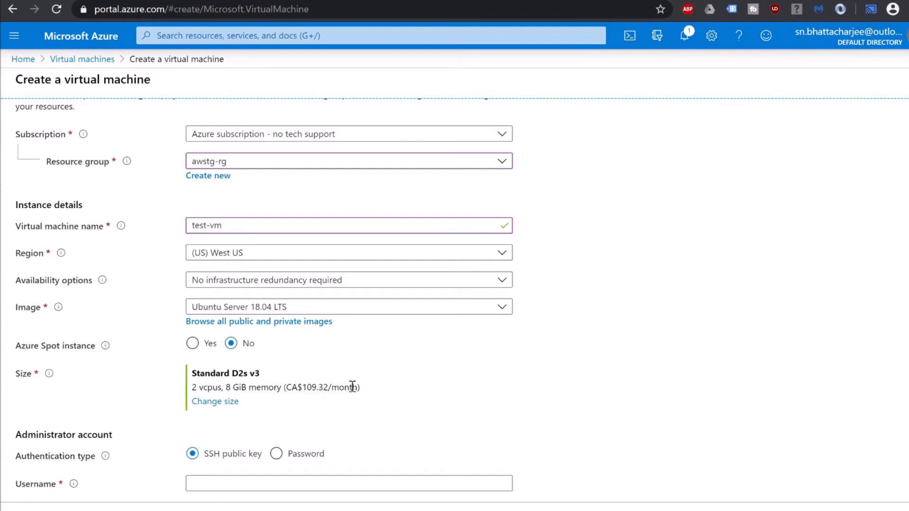
Choose Standard B1ms (1 vcpu, 2 GiB) from the VM size list instead of B1ls.
click(230, 402)
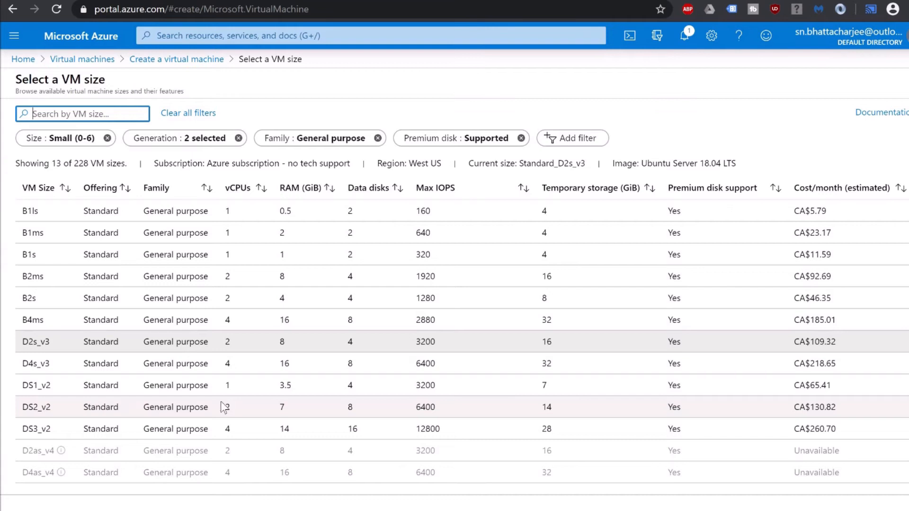
click(277, 214)
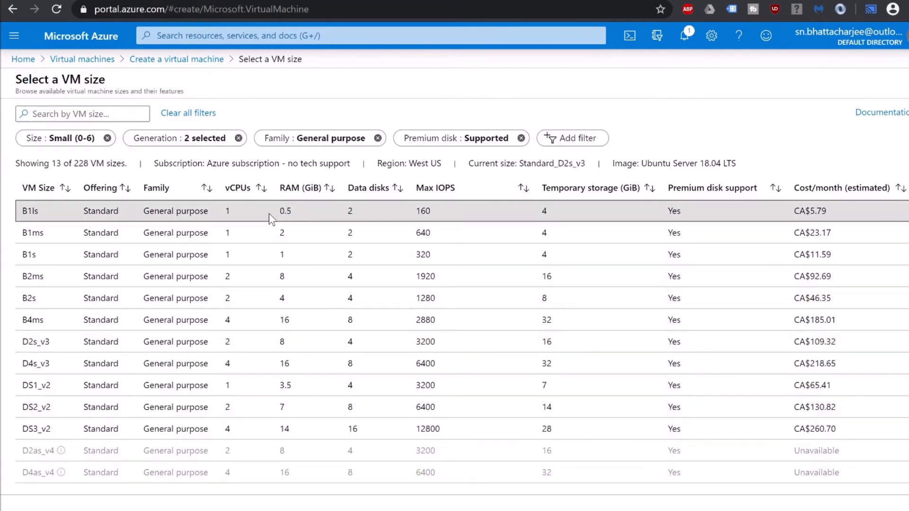
click(249, 233)
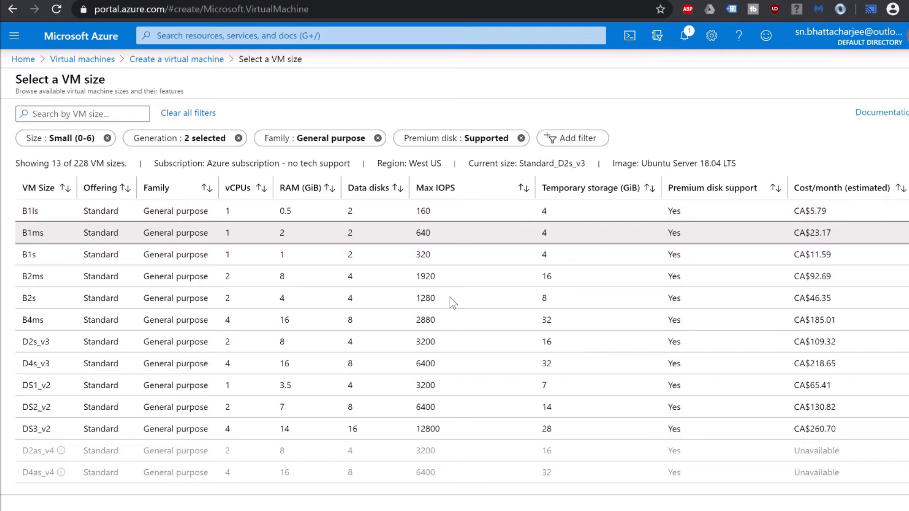
click(37, 510)
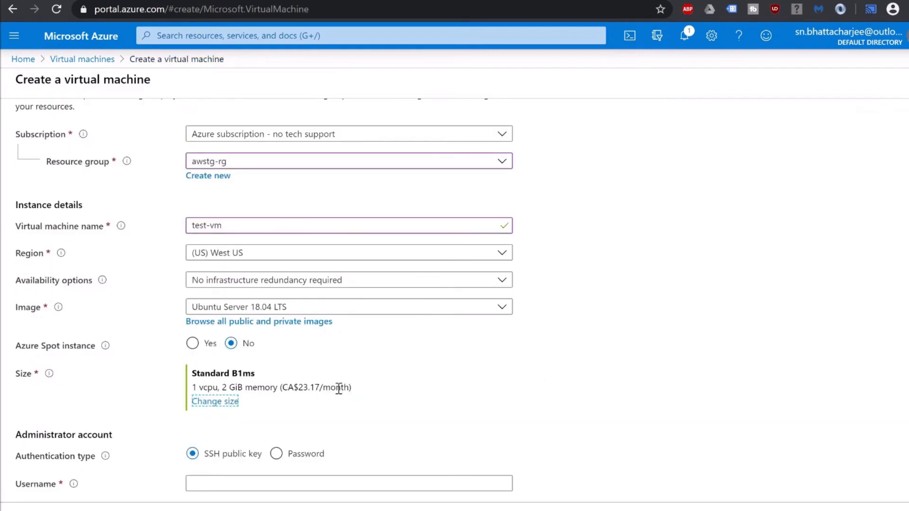
Switch to password authentication and enter the administrator username and password.
scroll(232, 315, down, 3)
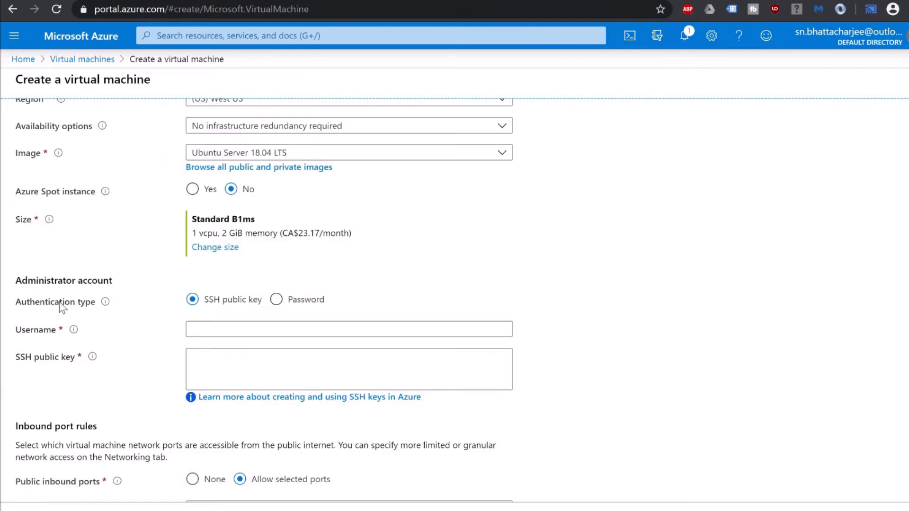
click(276, 300)
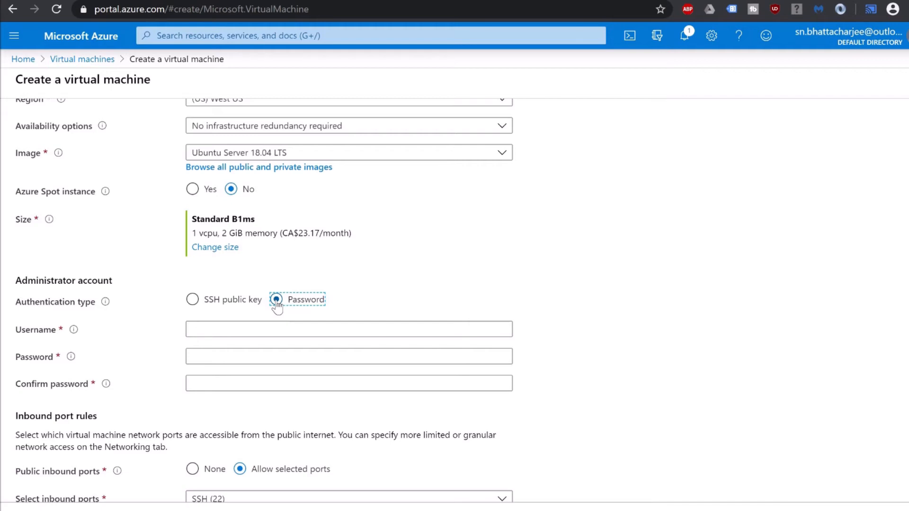
click(268, 330)
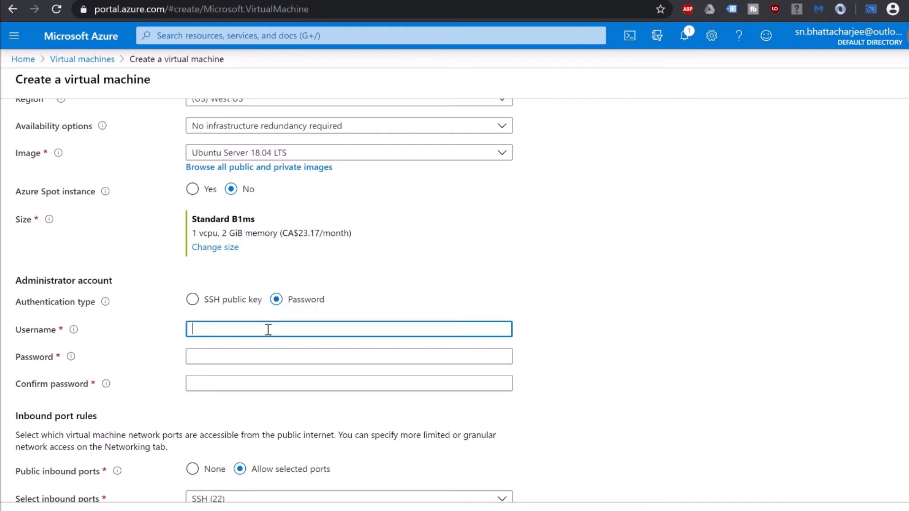
text(testuser)
key(Tab)
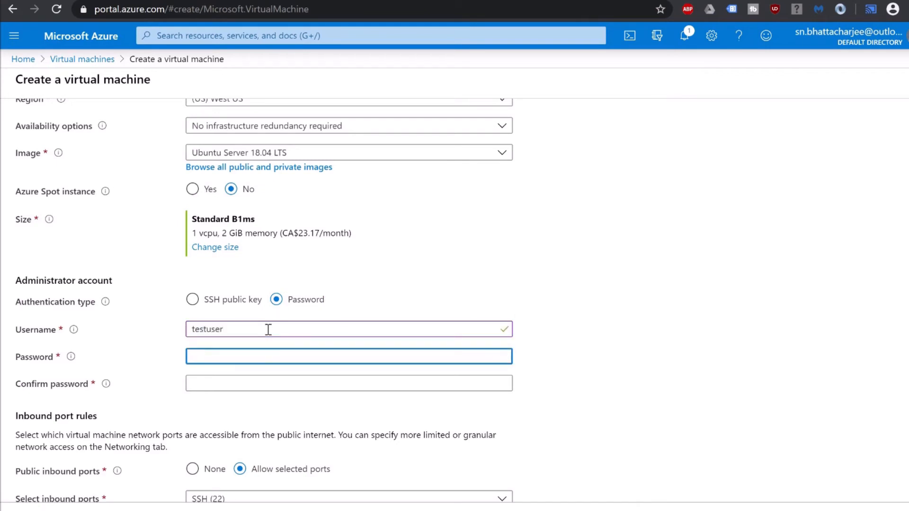
Allow selected inbound ports with only SSH (22) open.
scroll(537, 362, down, 3)
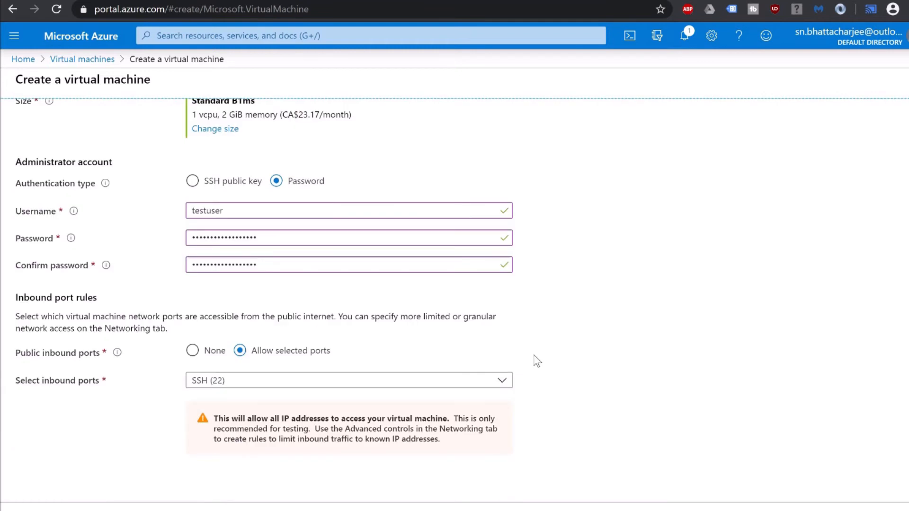
click(312, 381)
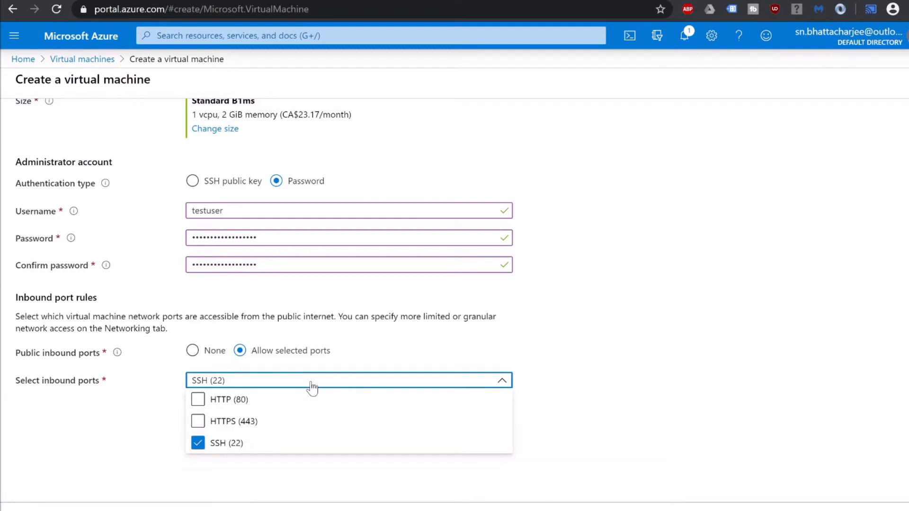
click(312, 383)
click(714, 386)
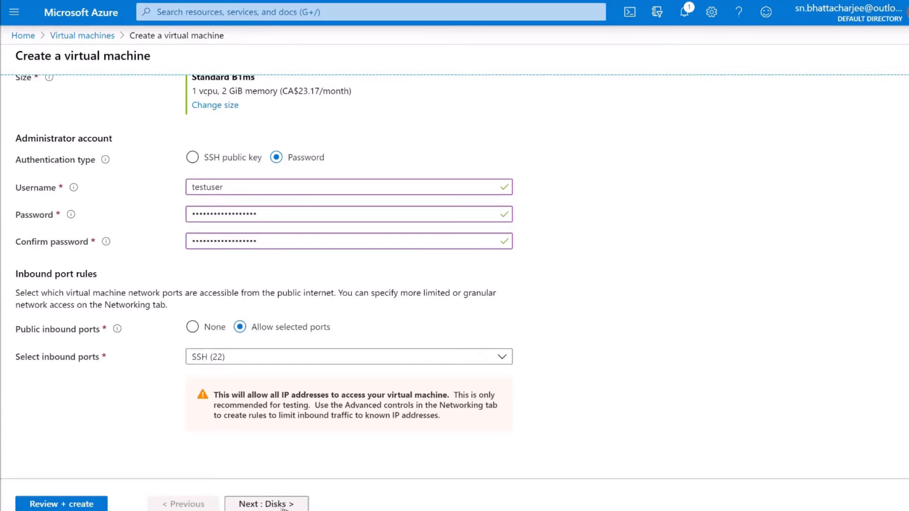
Keep default Disks, Networking, Management, Advanced and Tags settings and reach Review + create.
click(283, 505)
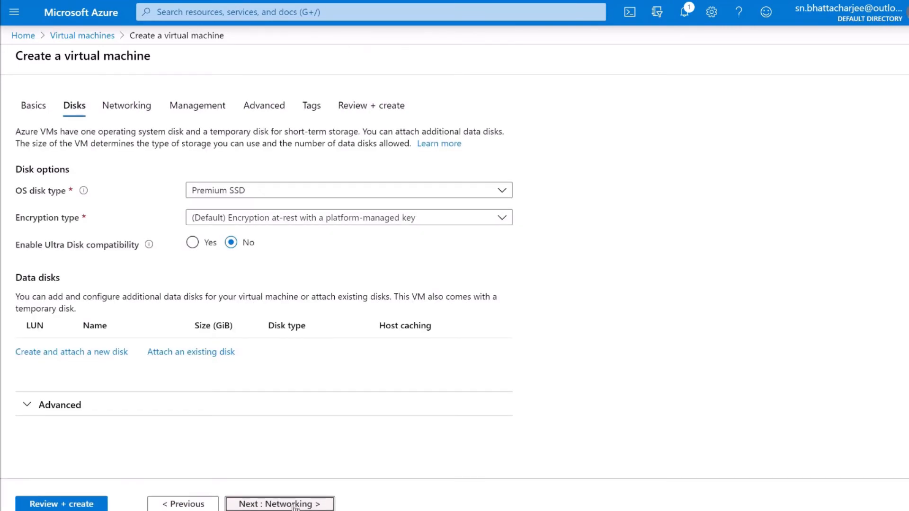
click(294, 505)
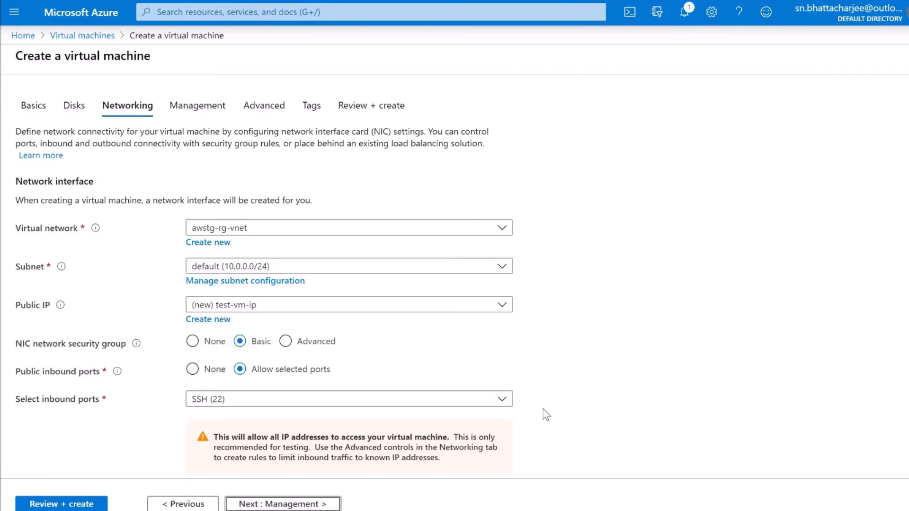
scroll(411, 466, down, 4)
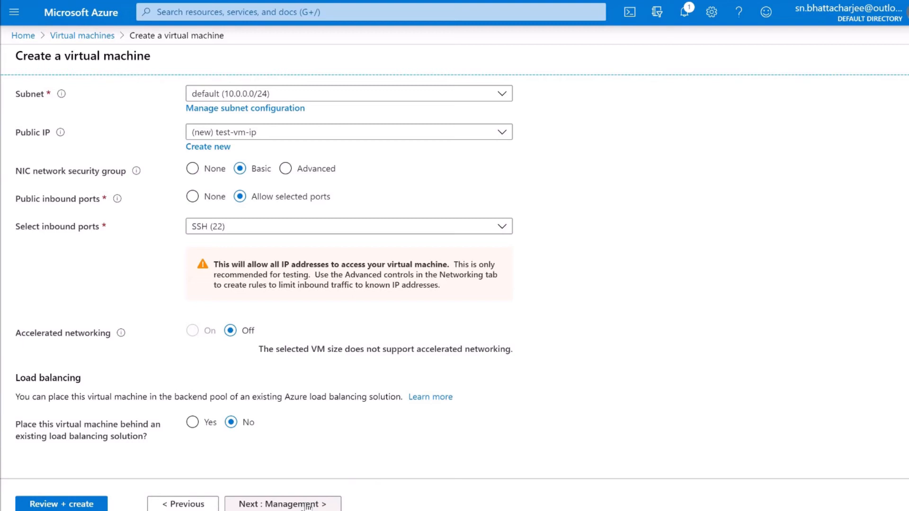
click(307, 505)
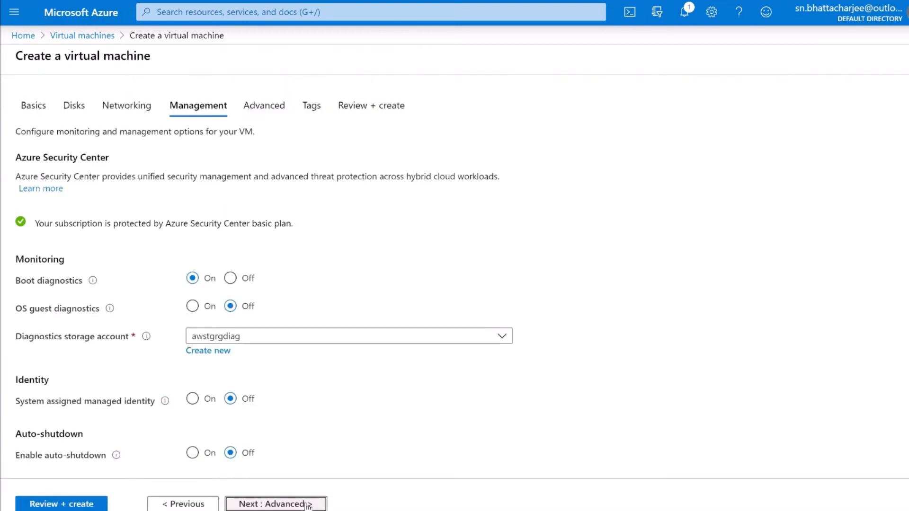
click(308, 504)
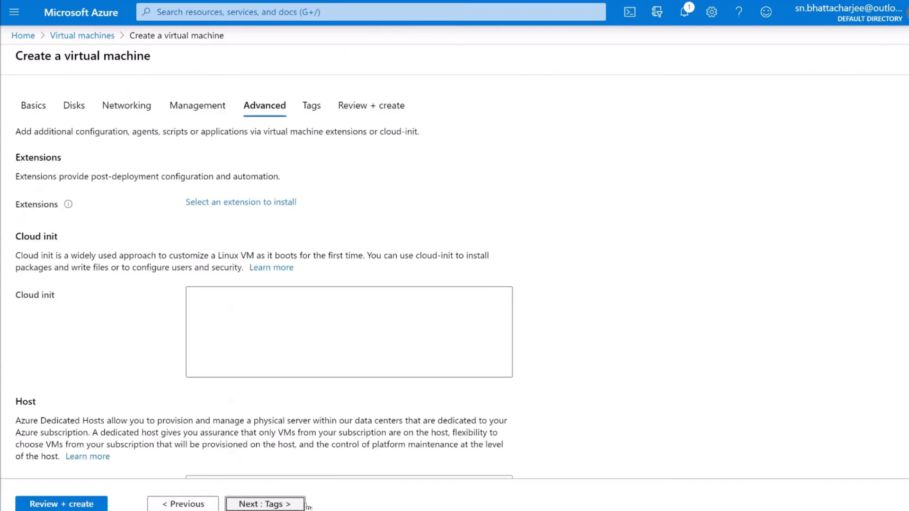
click(291, 505)
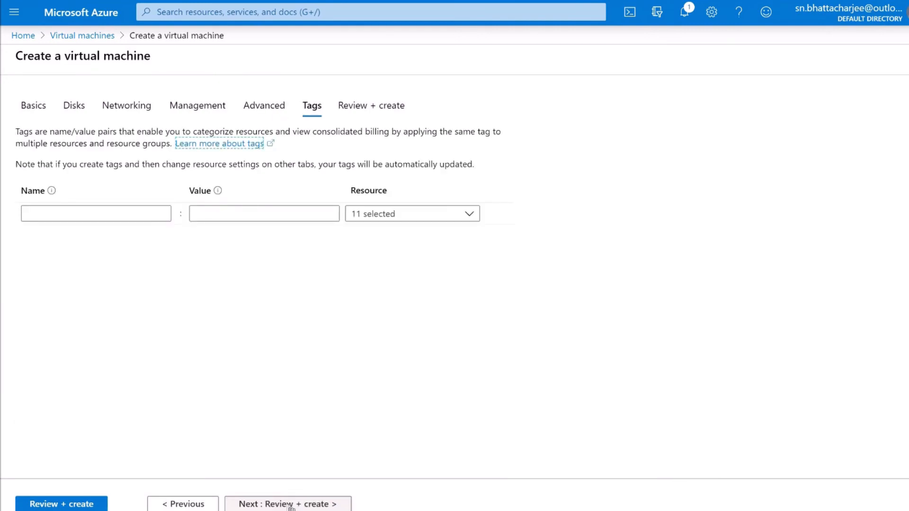
click(291, 504)
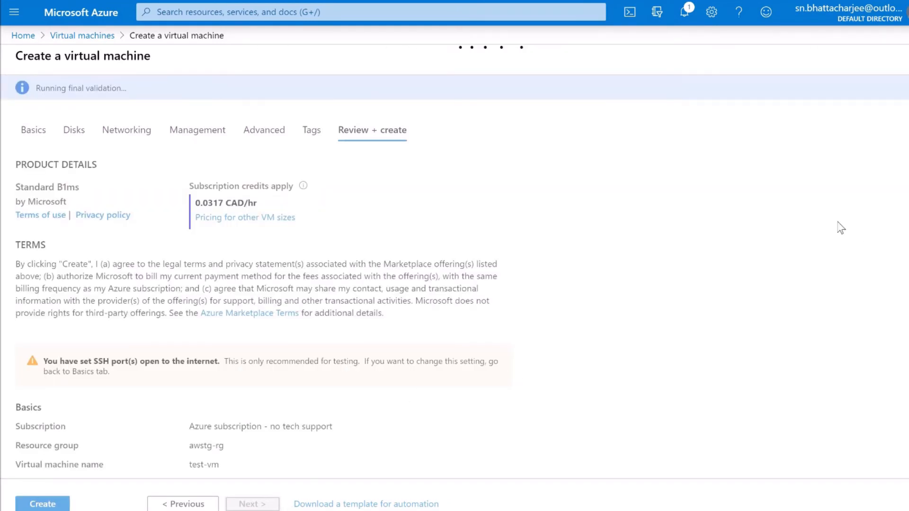
Review the validated summary and create test-vm, waiting for the deployment to complete.
scroll(863, 245, down, 10)
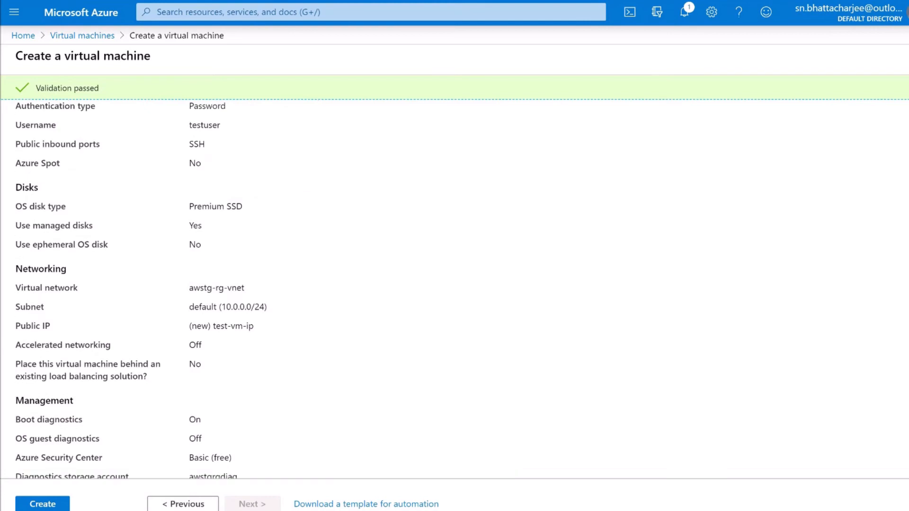
scroll(907, 433, down, 1)
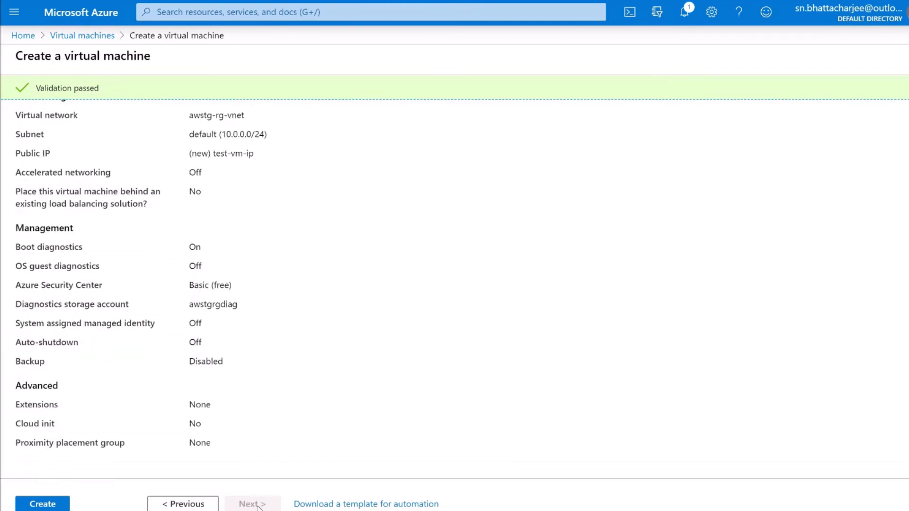
click(50, 506)
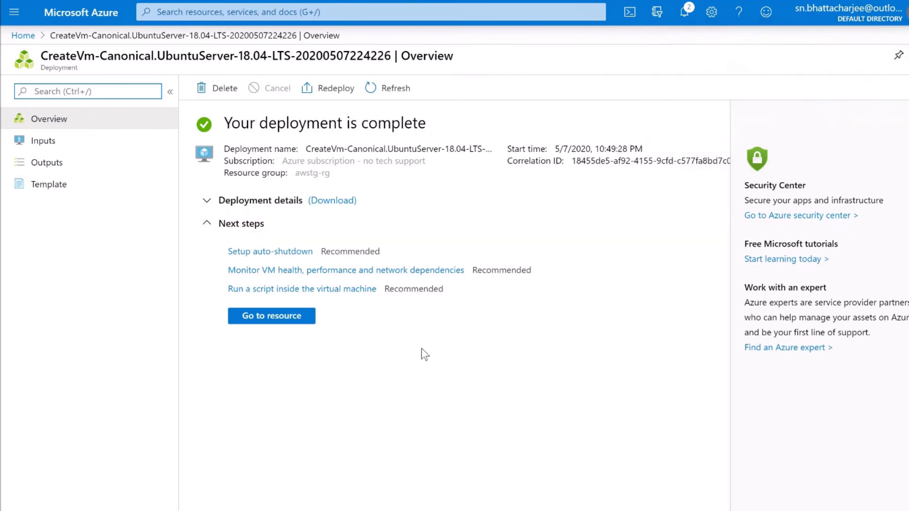
Go to the deployed test-vm and copy its public IP 40.112.133.253.
click(271, 318)
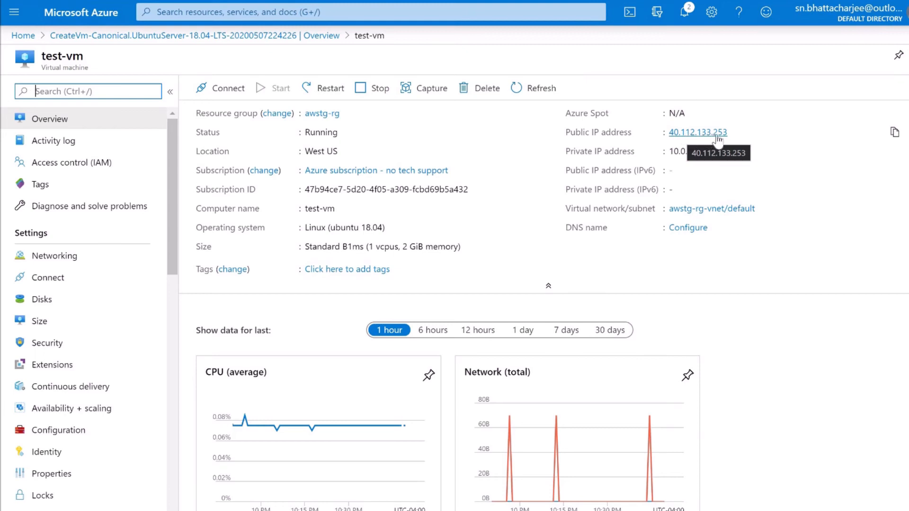
click(896, 132)
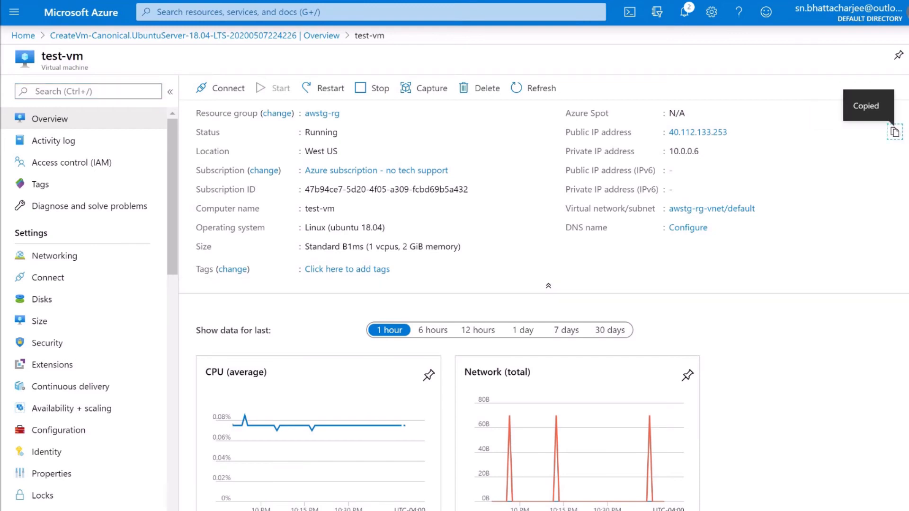
In PuTTY, connect over SSH port 22 to 40.112.133.253 and accept the host key.
key(alt+Tab)
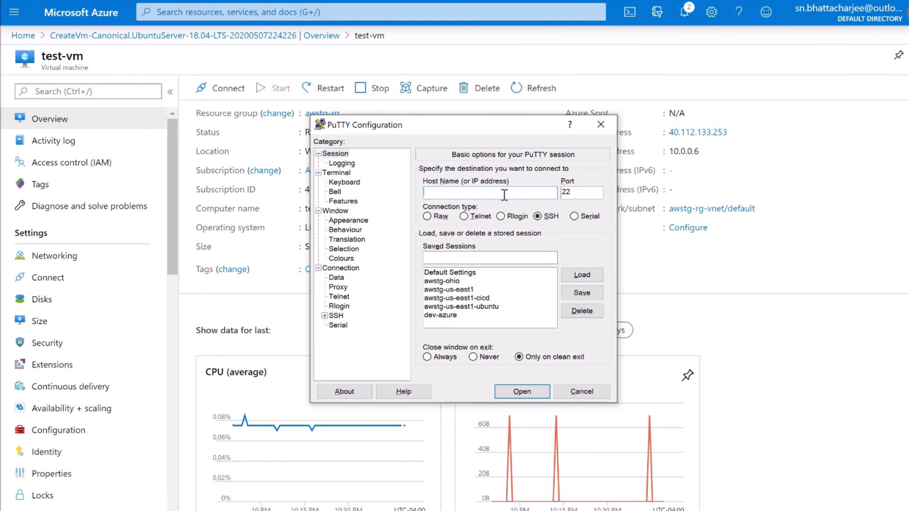
key(ctrl+v)
click(522, 392)
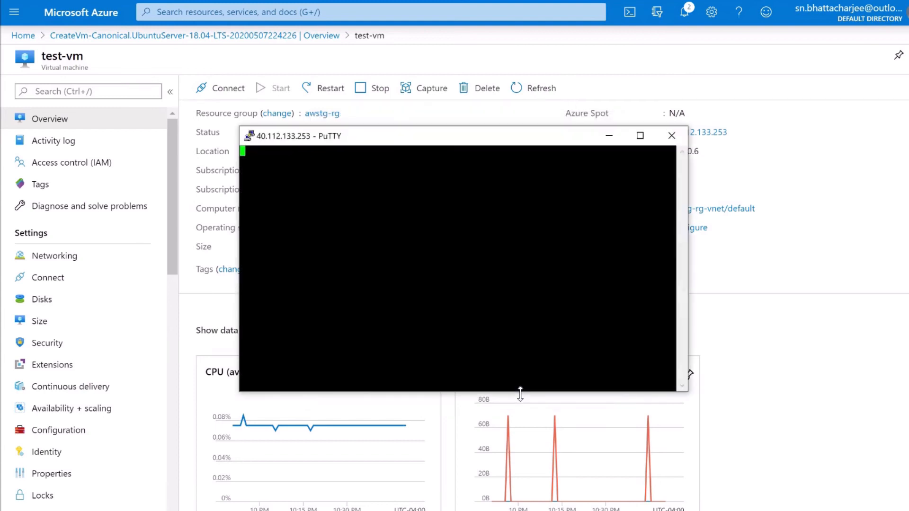
click(377, 351)
Log in to test-vm with the admin username and password, then return to the Azure portal.
text(testuser)
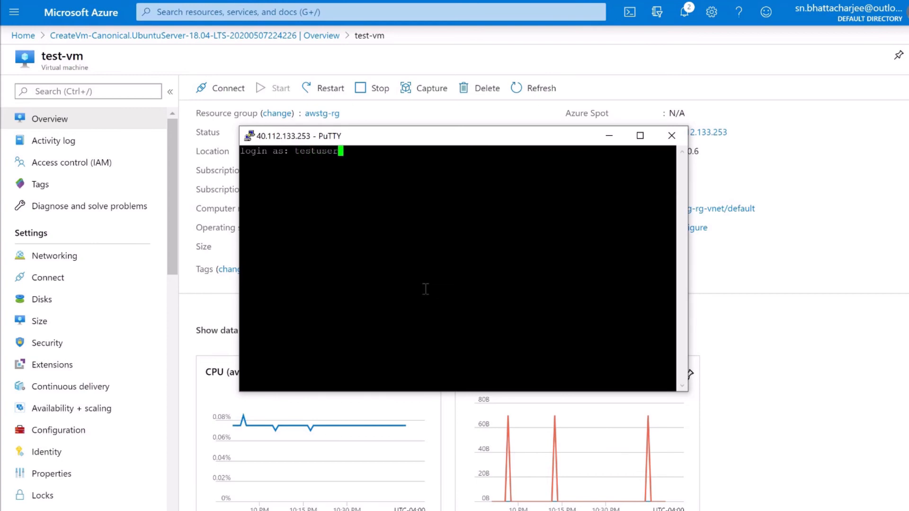
key(Return)
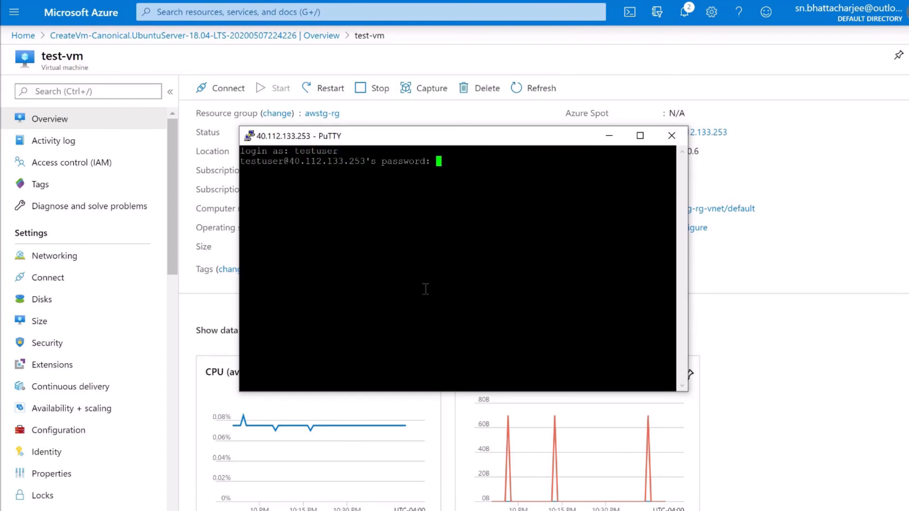
key(Return)
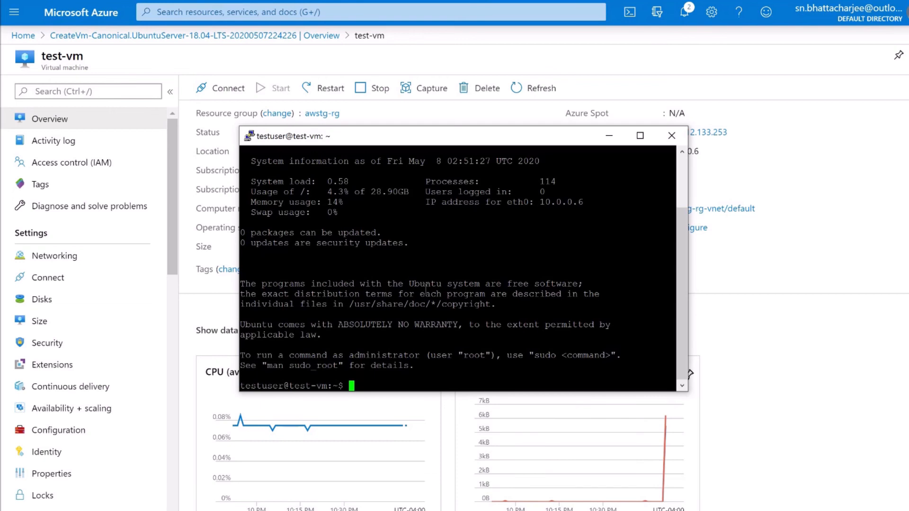
click(693, 279)
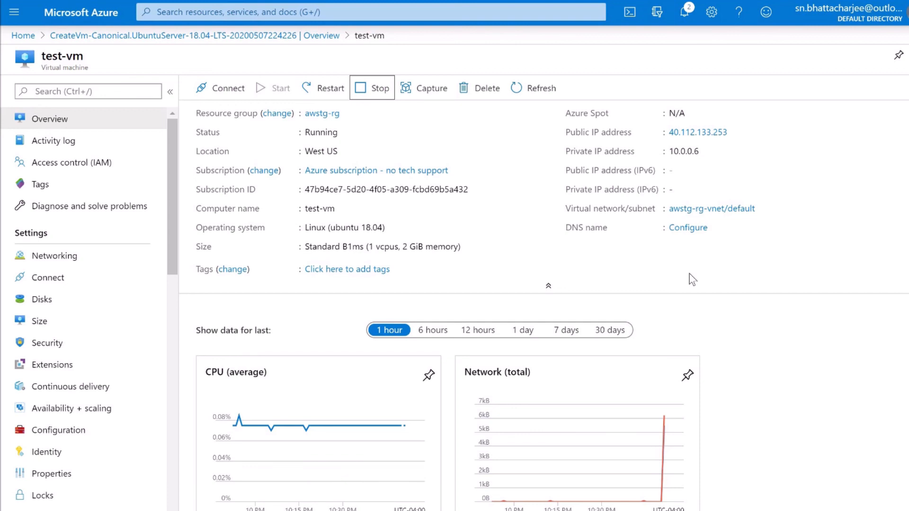
Stop test-vm and confirm, leaving it Stopped (deallocated).
click(380, 90)
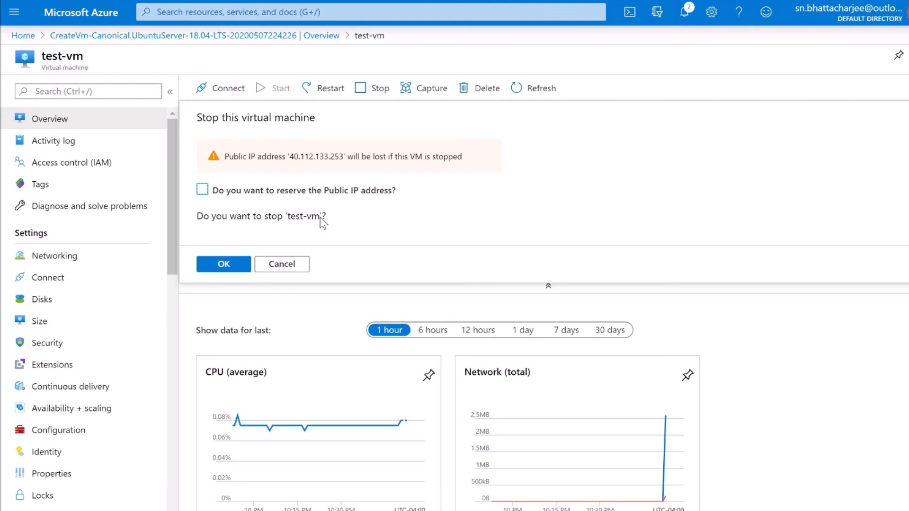
click(221, 268)
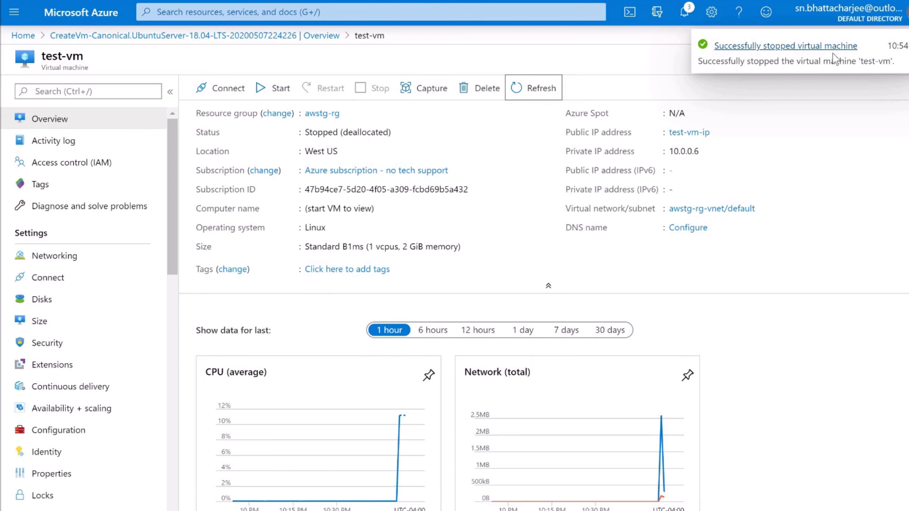
Delete the stopped test-vm and confirm, leaving only dev-grp7, devops-demo and sonarq listed.
click(487, 97)
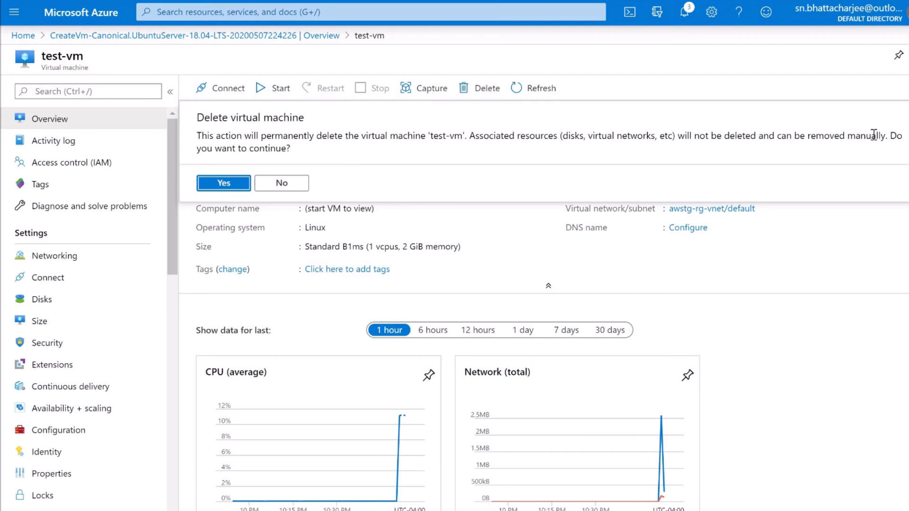
click(218, 184)
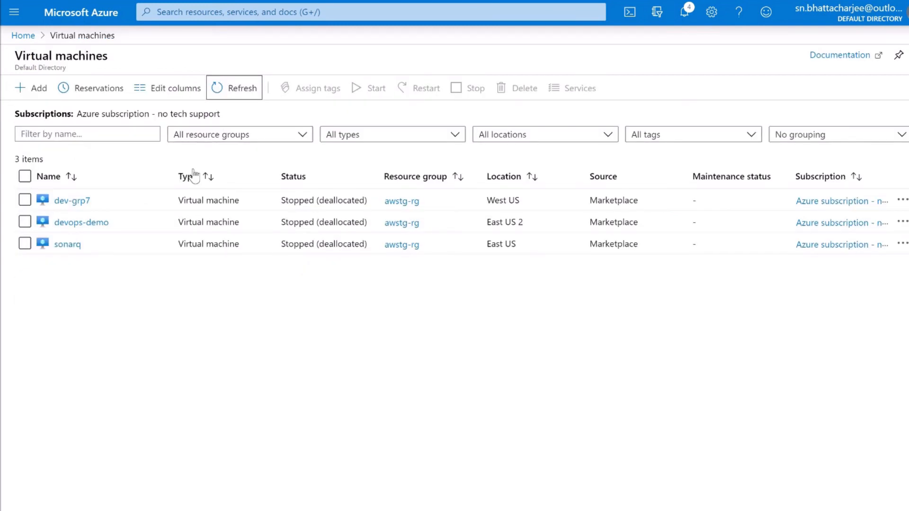